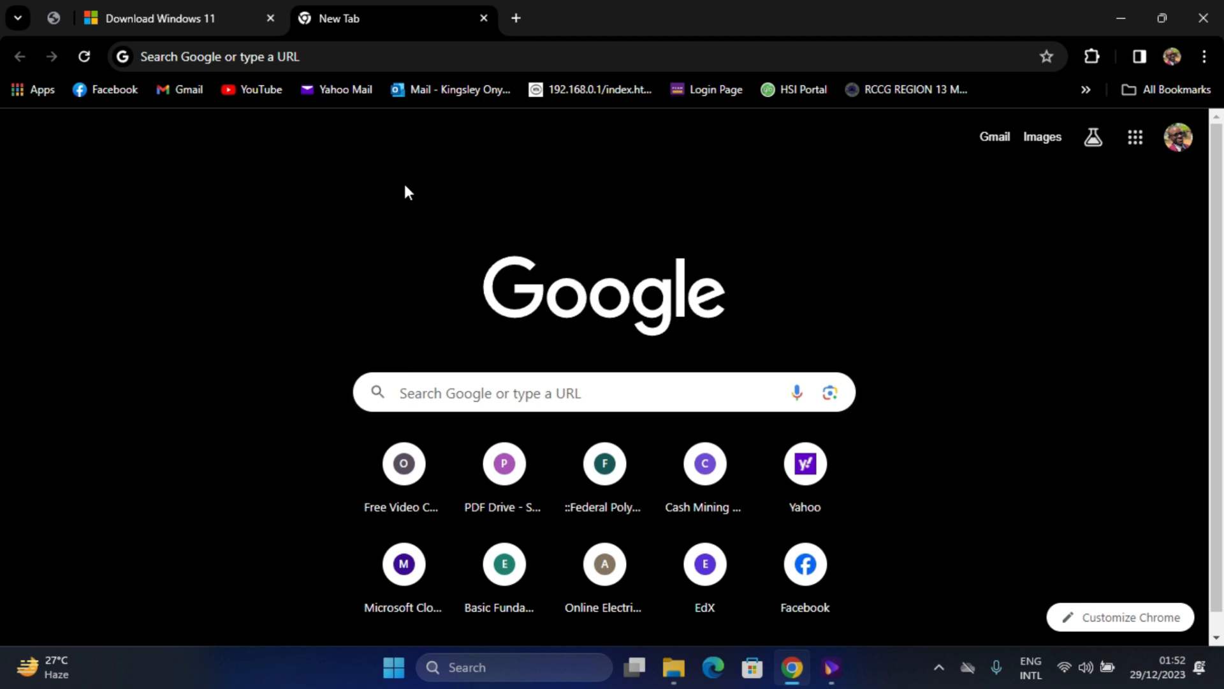
Search the web for rufus and open the official rufus.ie website.
left_click(400, 60)
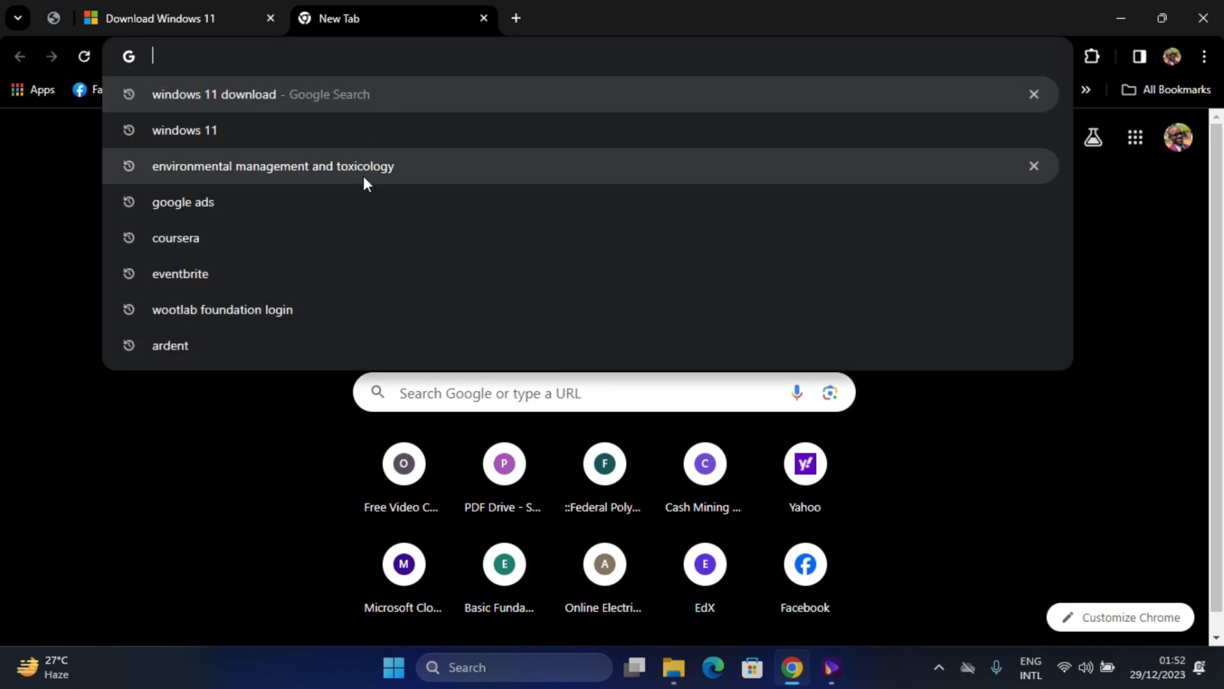
type("rufu")
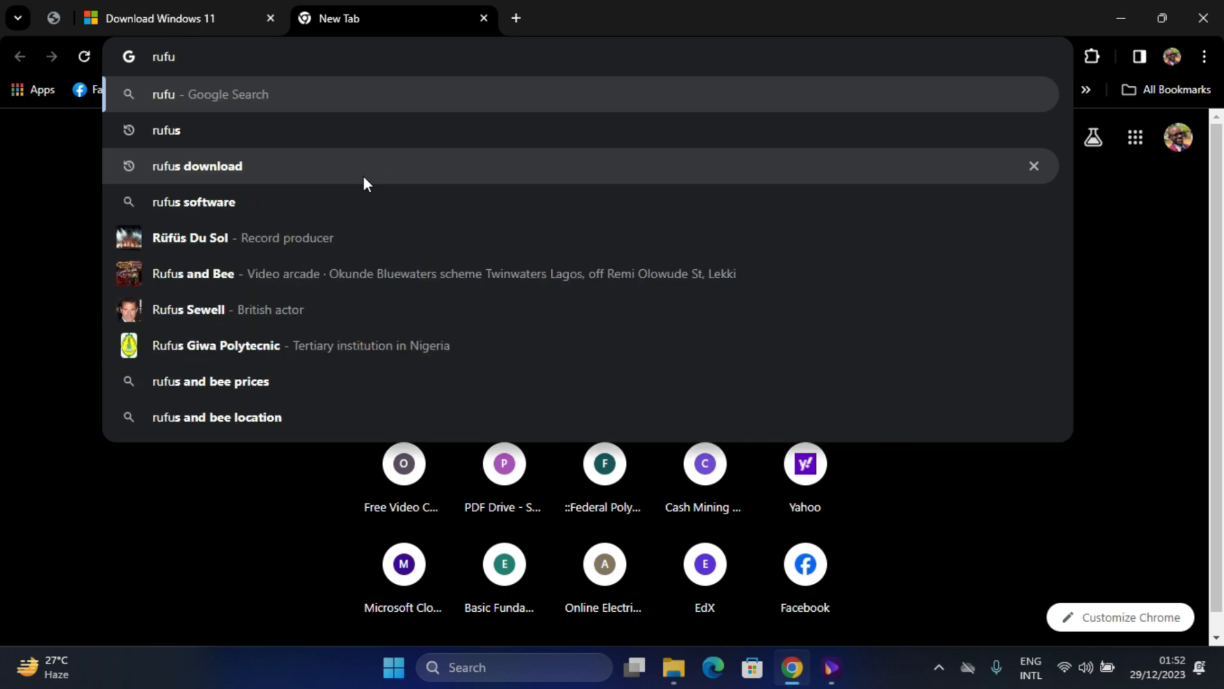
left_click(251, 131)
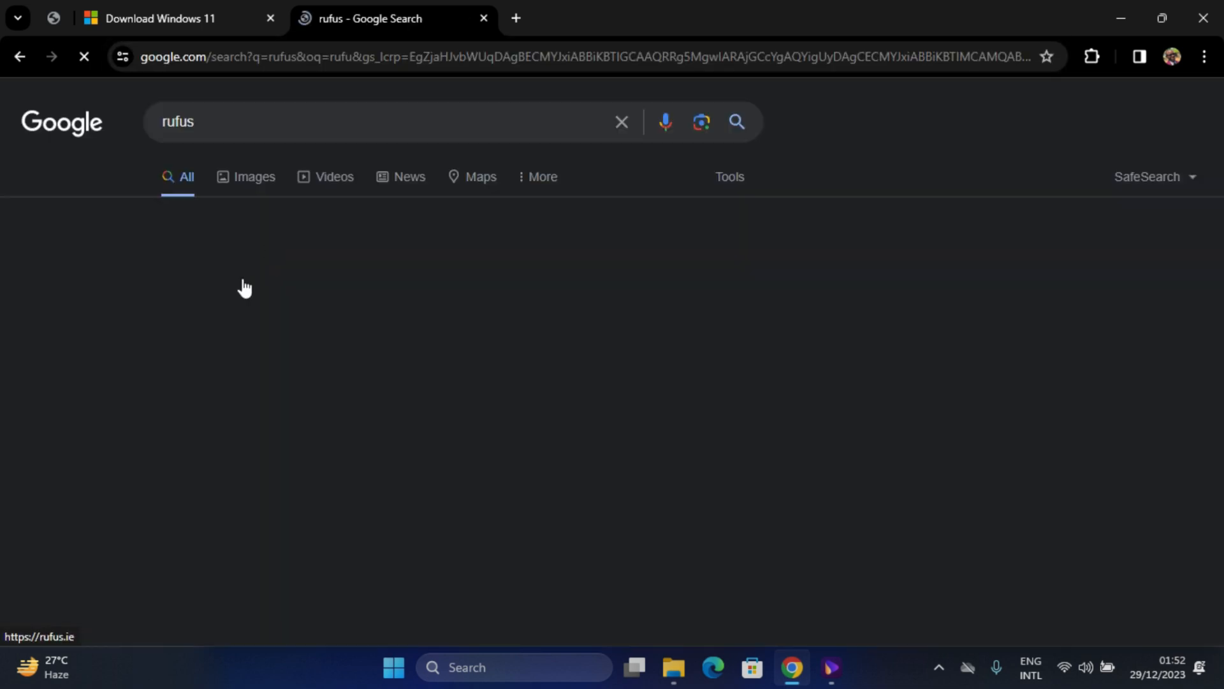
left_click(398, 294)
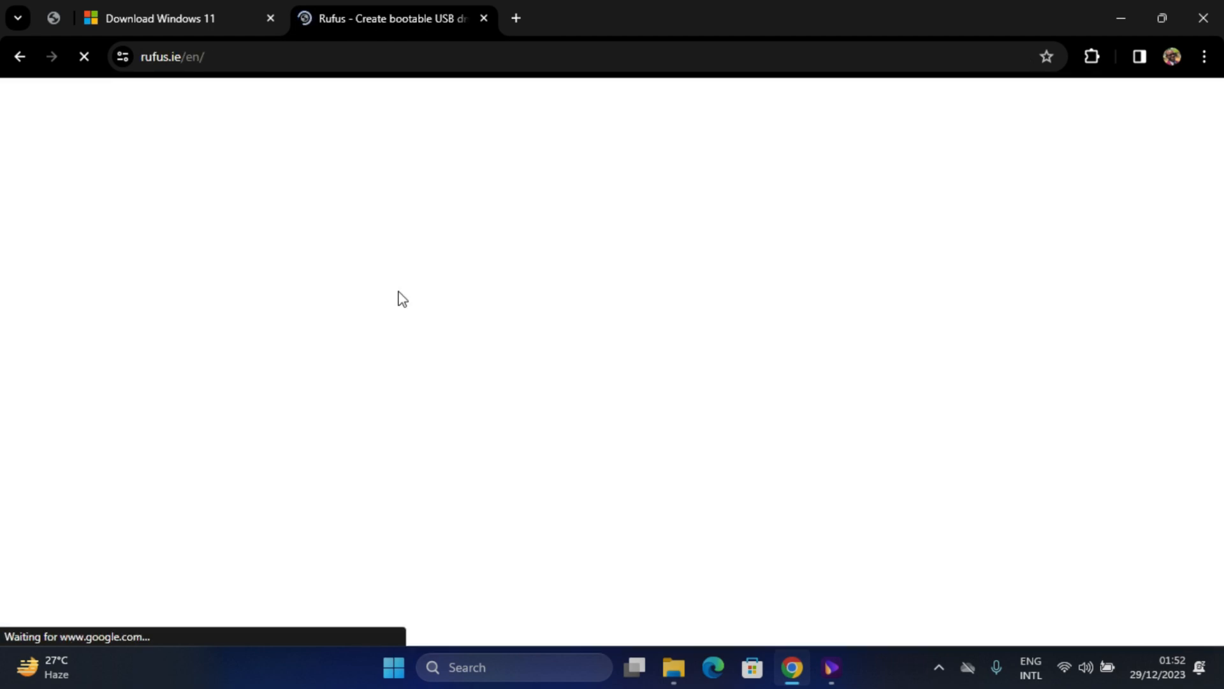
Download the portable Windows x64 release rufus-4.3p.exe from the latest releases, dismissing the ad.
scroll(345, 344, "down", 10)
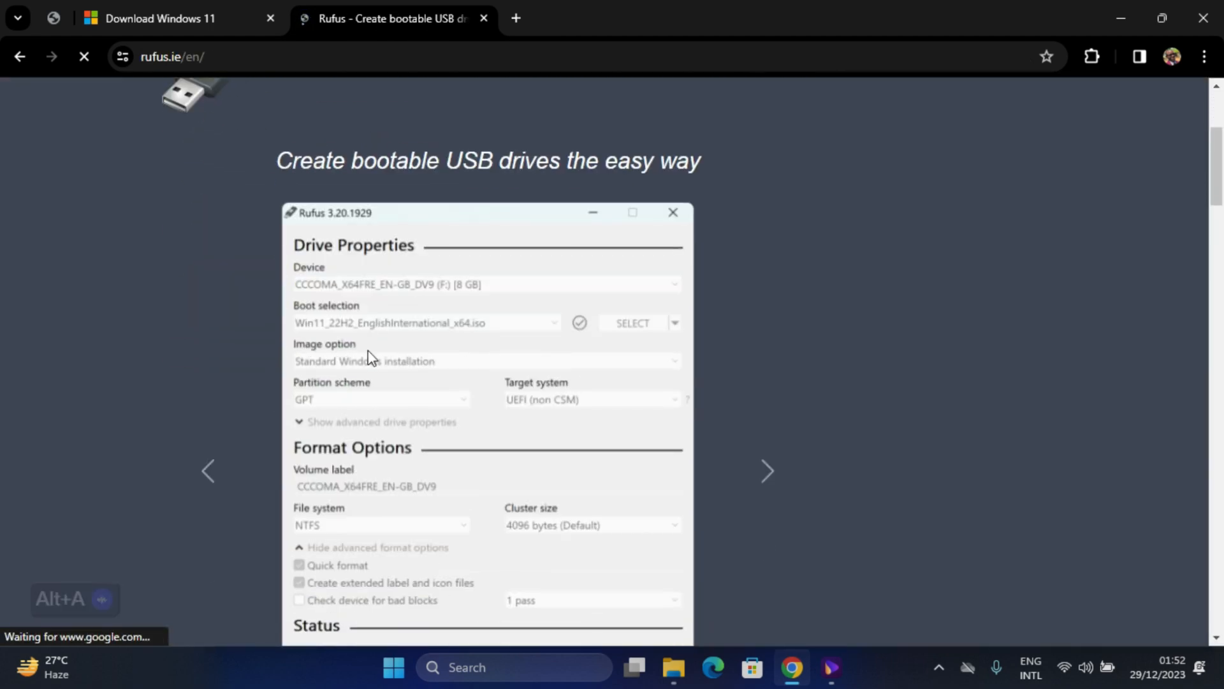
scroll(403, 362, "down", 4)
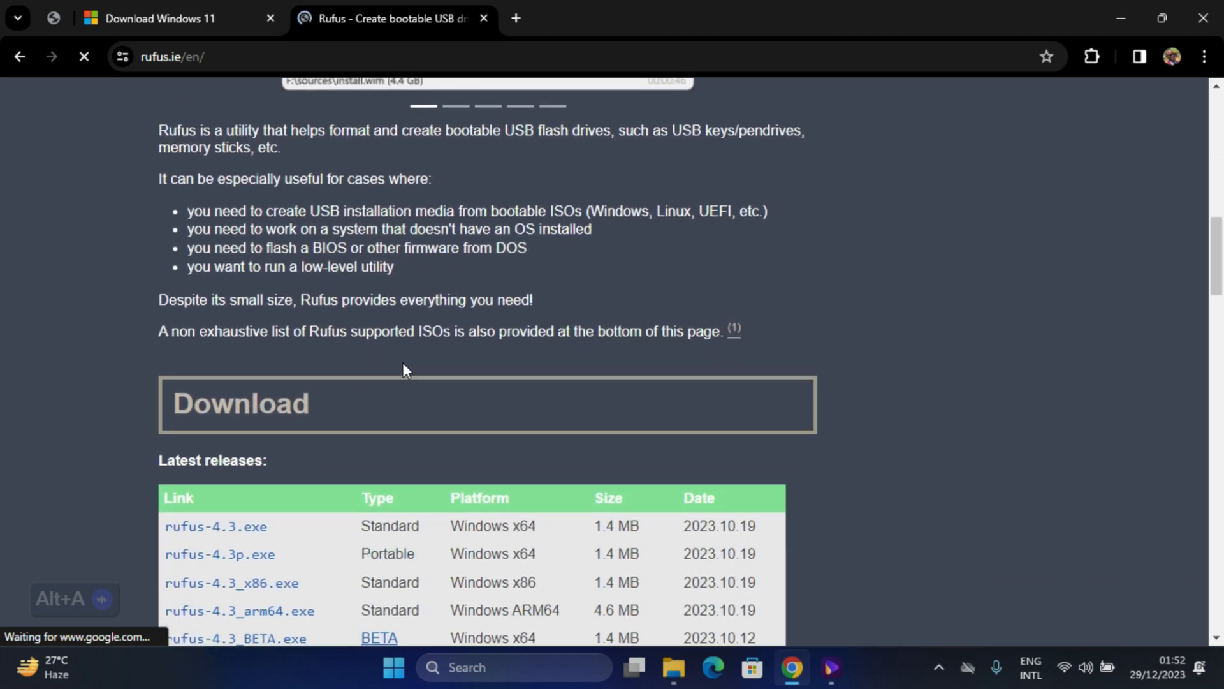
scroll(242, 336, "down", 1)
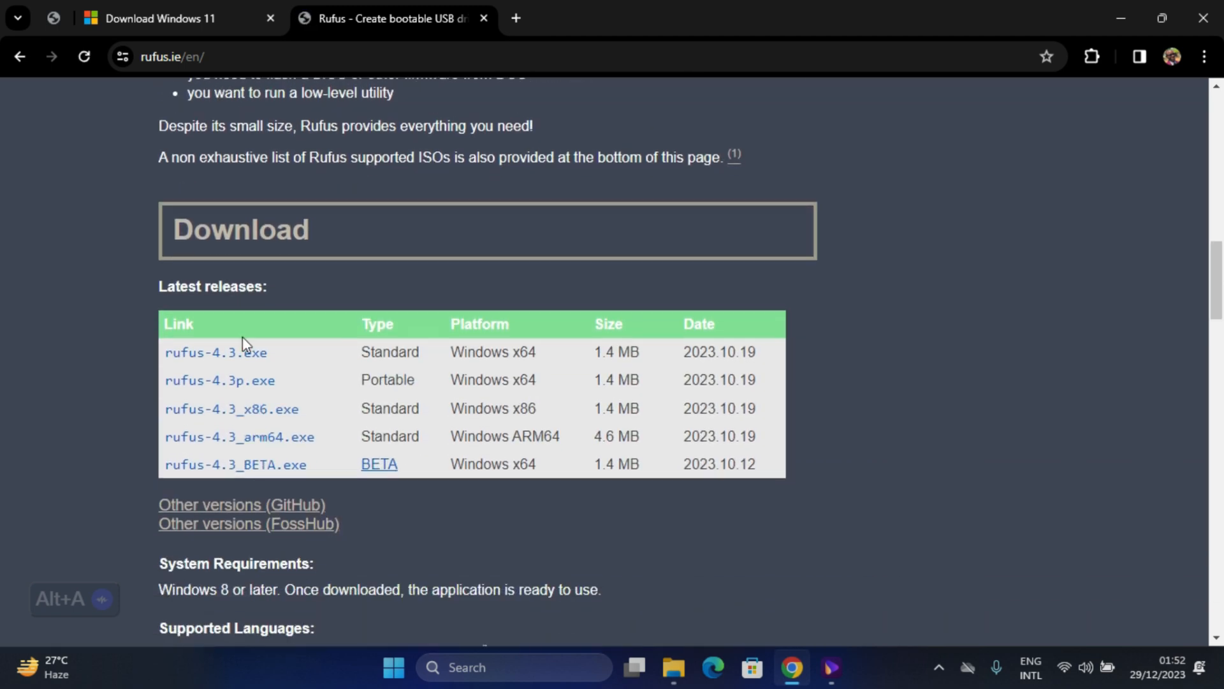
scroll(242, 335, "up", 1)
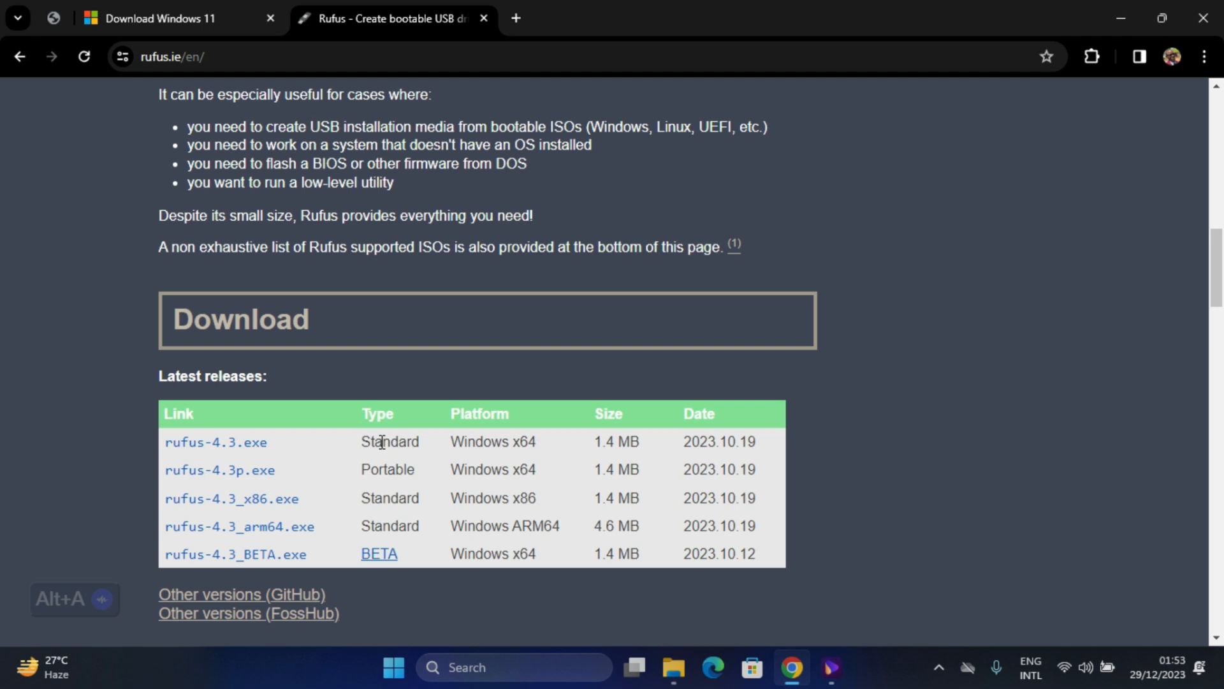
left_click(237, 475)
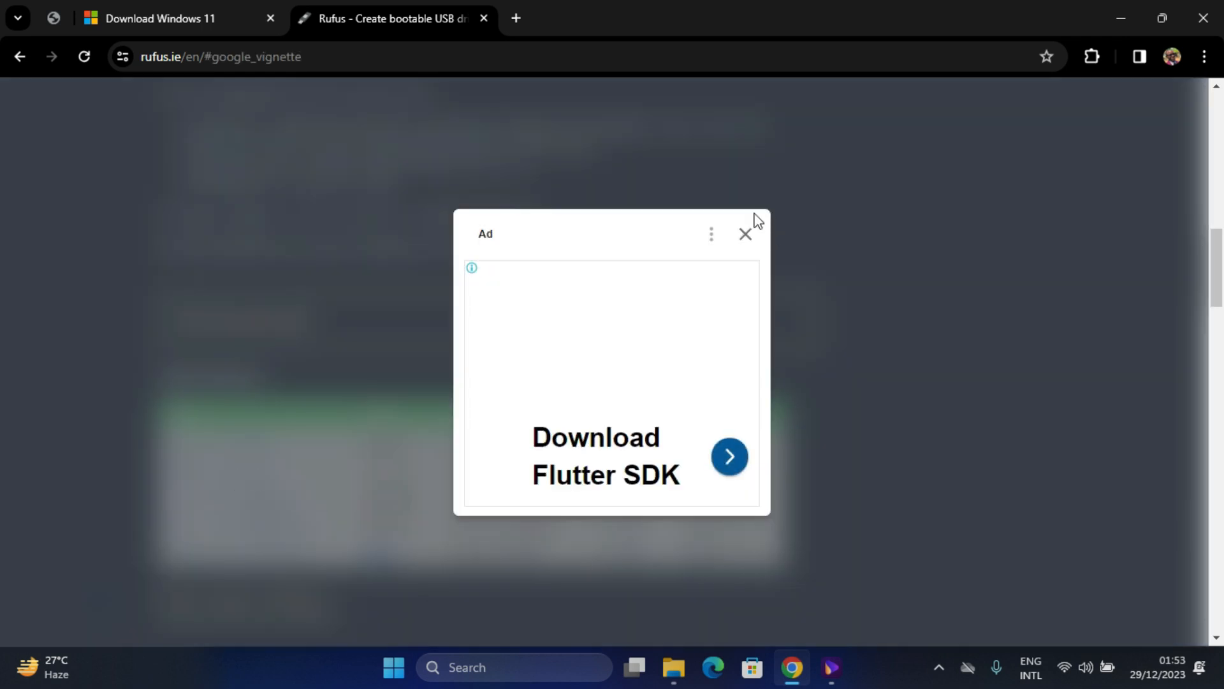
left_click(746, 234)
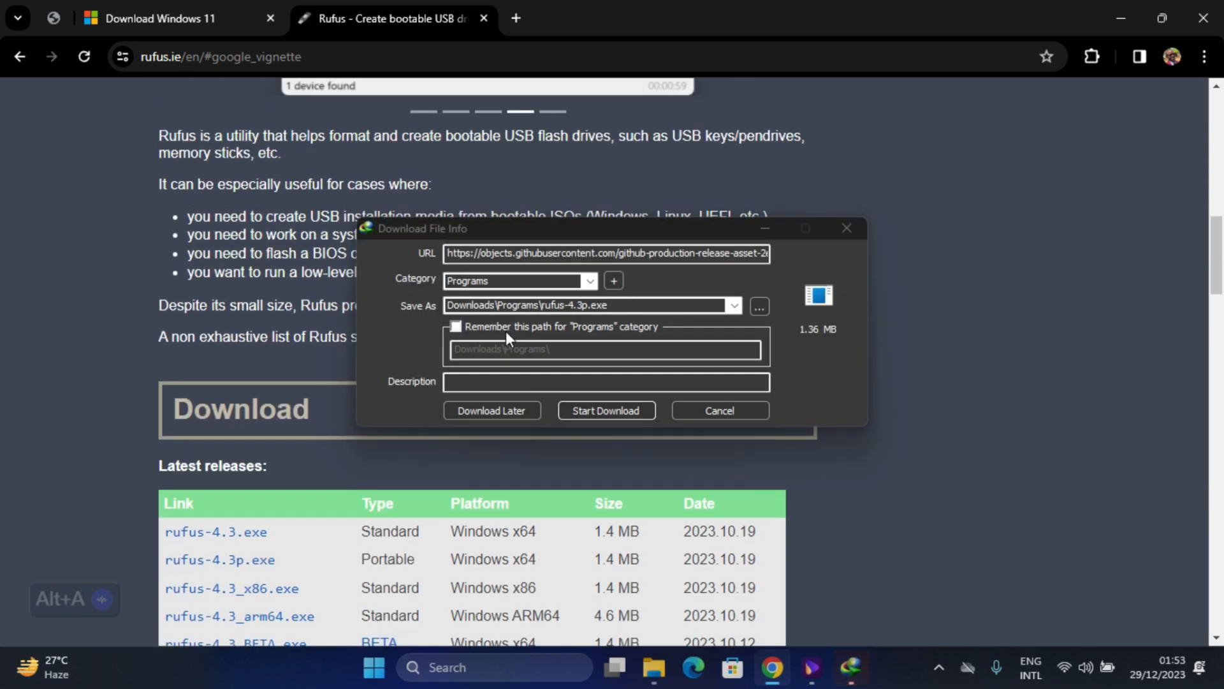
left_click(591, 415)
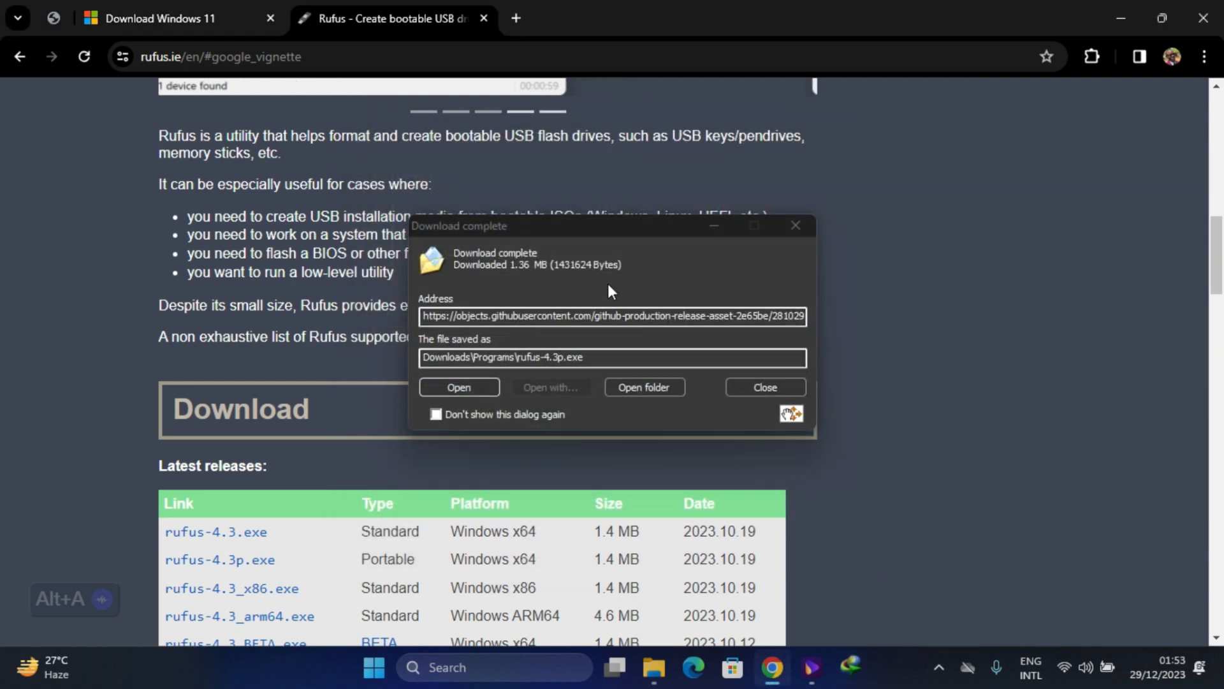
Run rufus-4.3p from its download folder and decline online update checks.
left_click(625, 388)
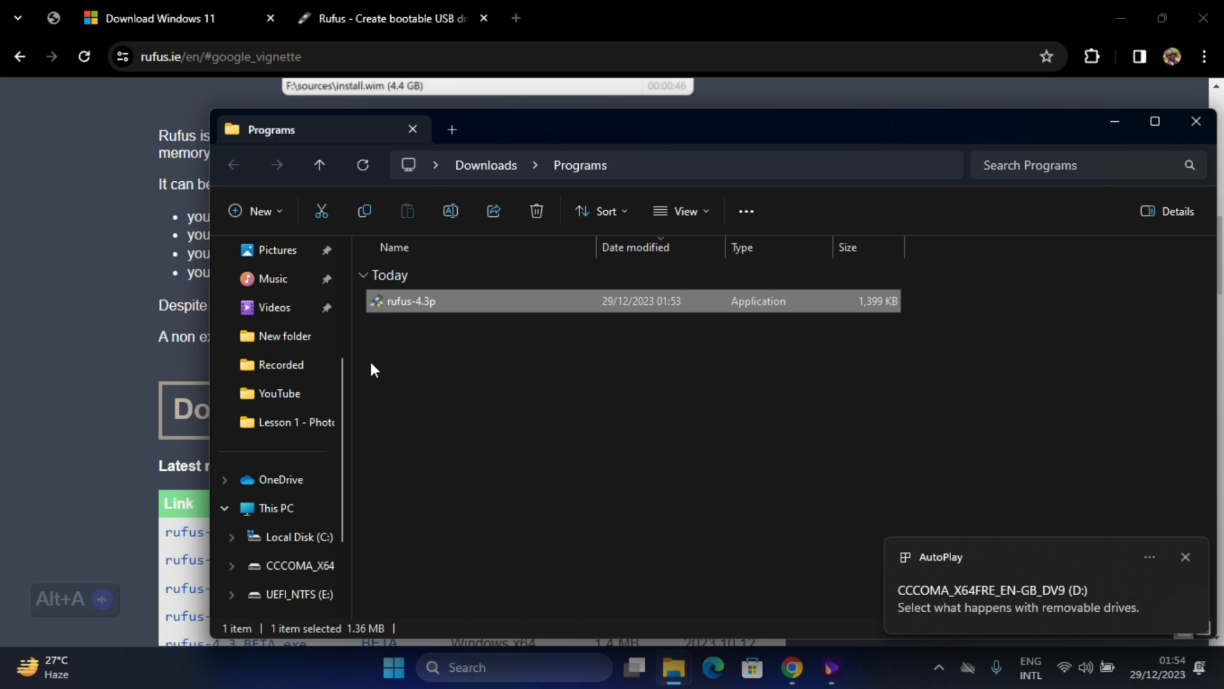
double_click(415, 300)
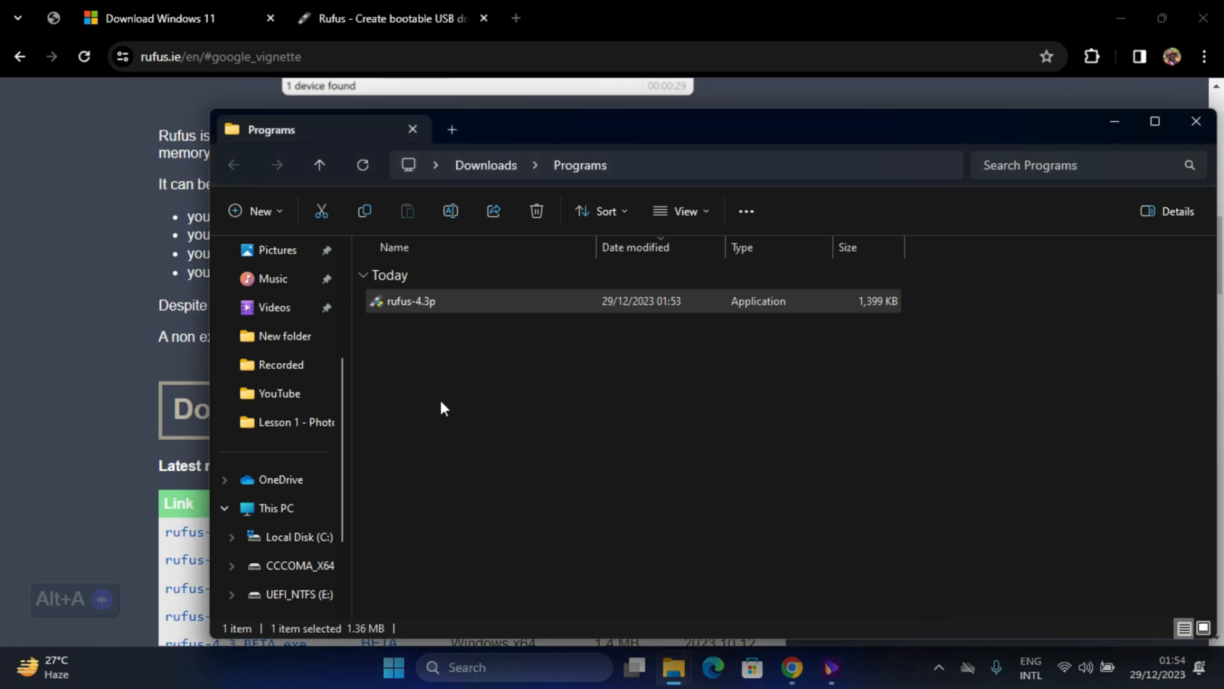
key("Return")
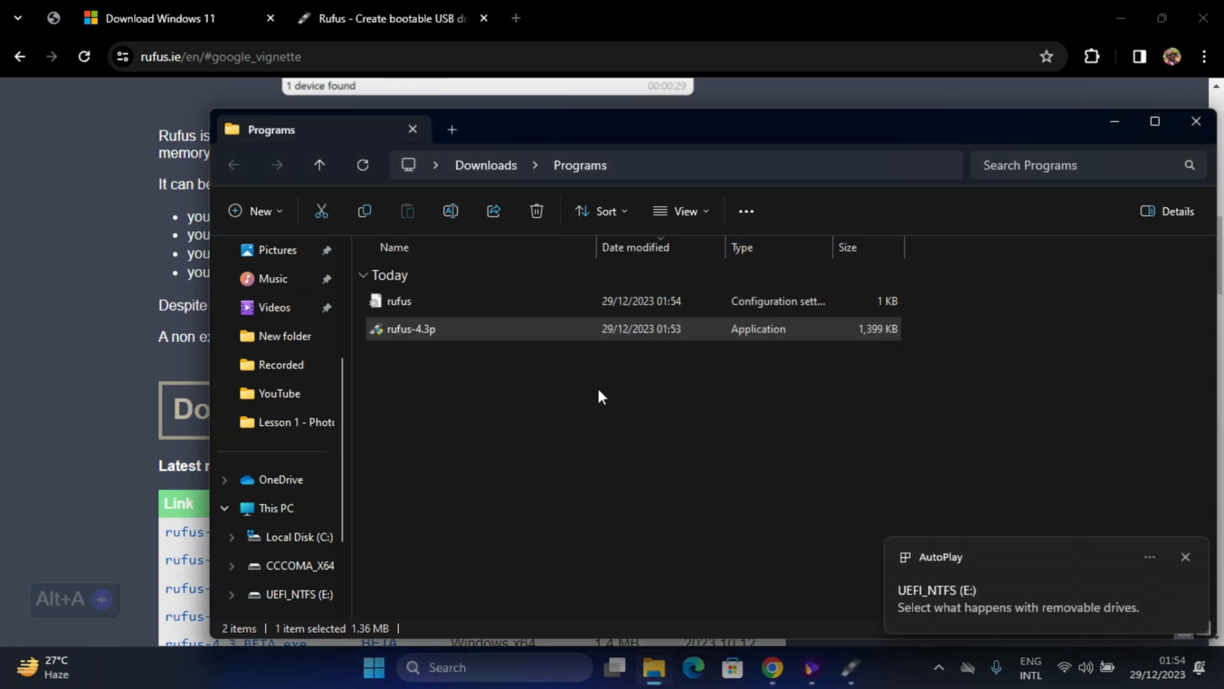
left_click(851, 667)
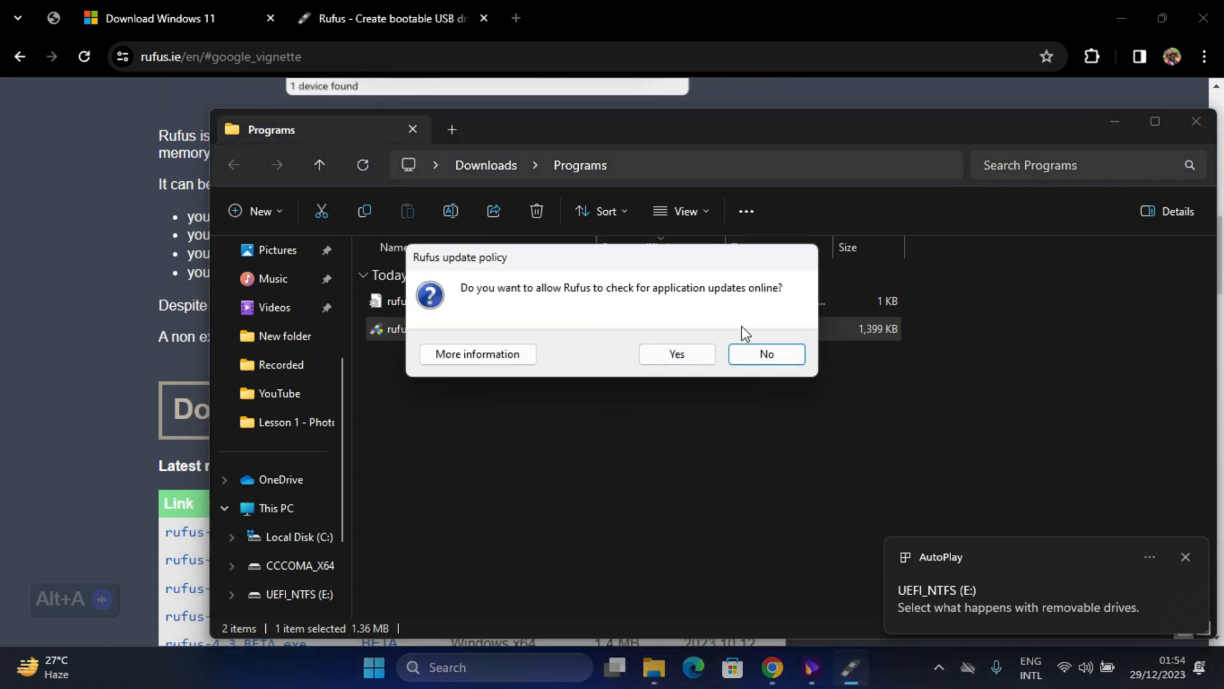
left_click(766, 354)
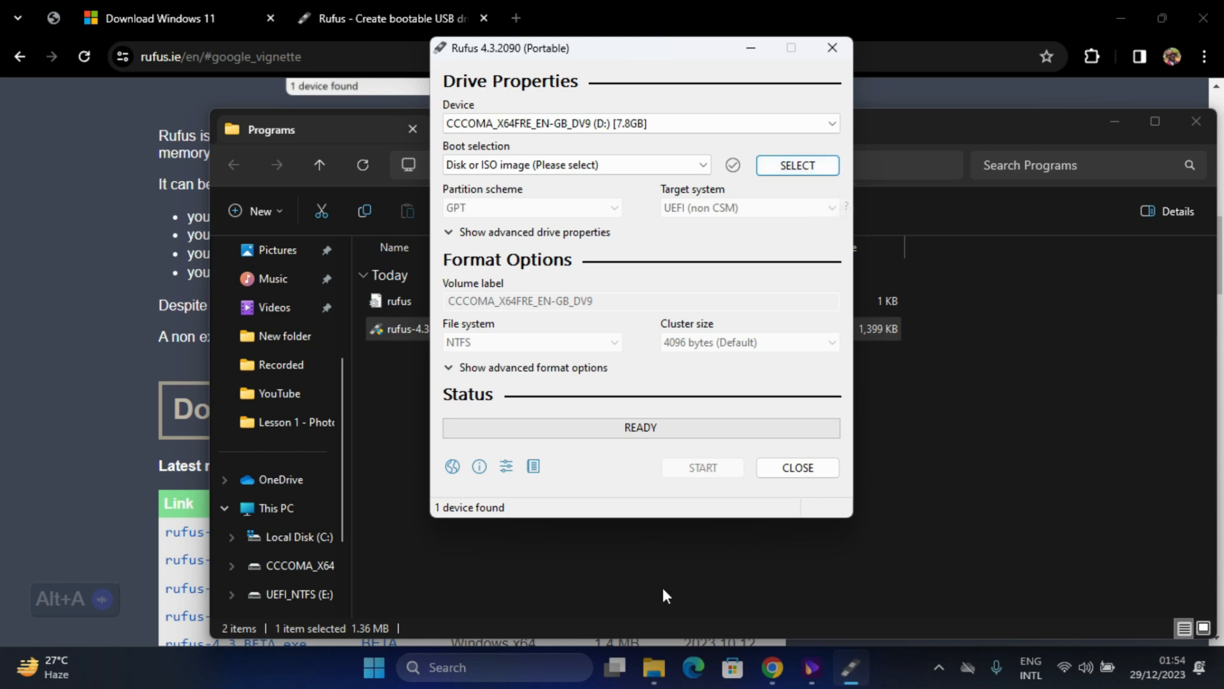
Locate Win11_23H2_EnglishInternational_x64v2.iso in the Downloads folder and load it in Rufus as the boot image.
mouse_move(643, 660)
left_click(597, 608)
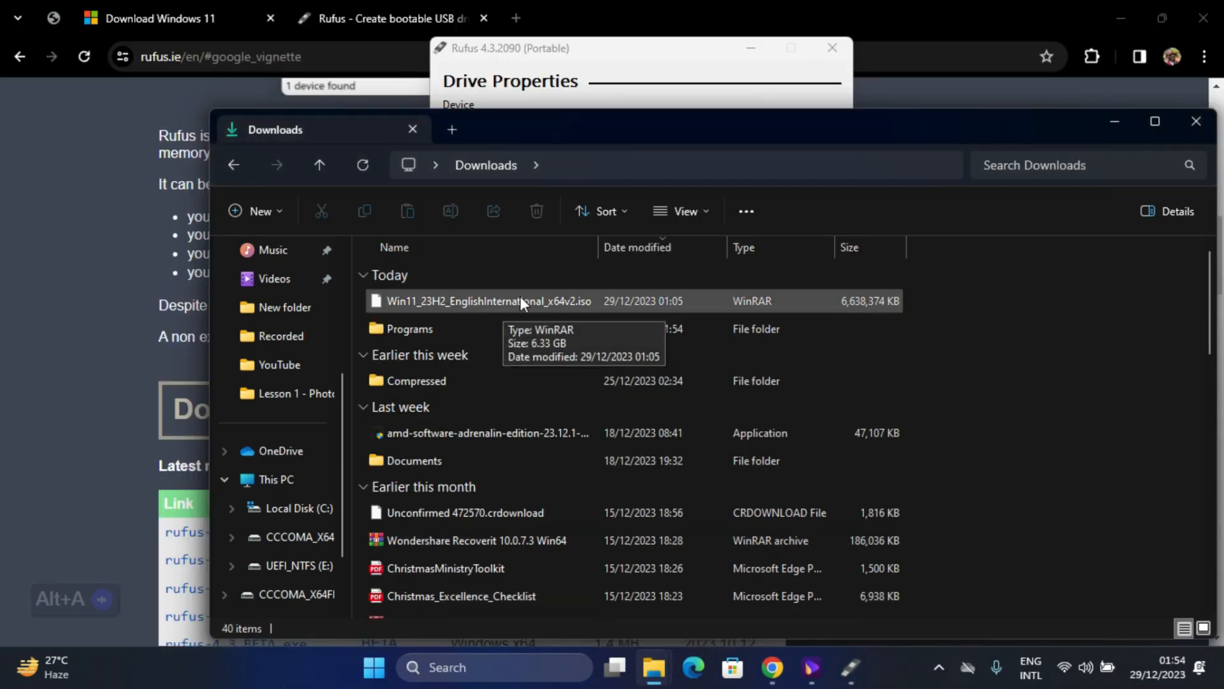
mouse_move(842, 645)
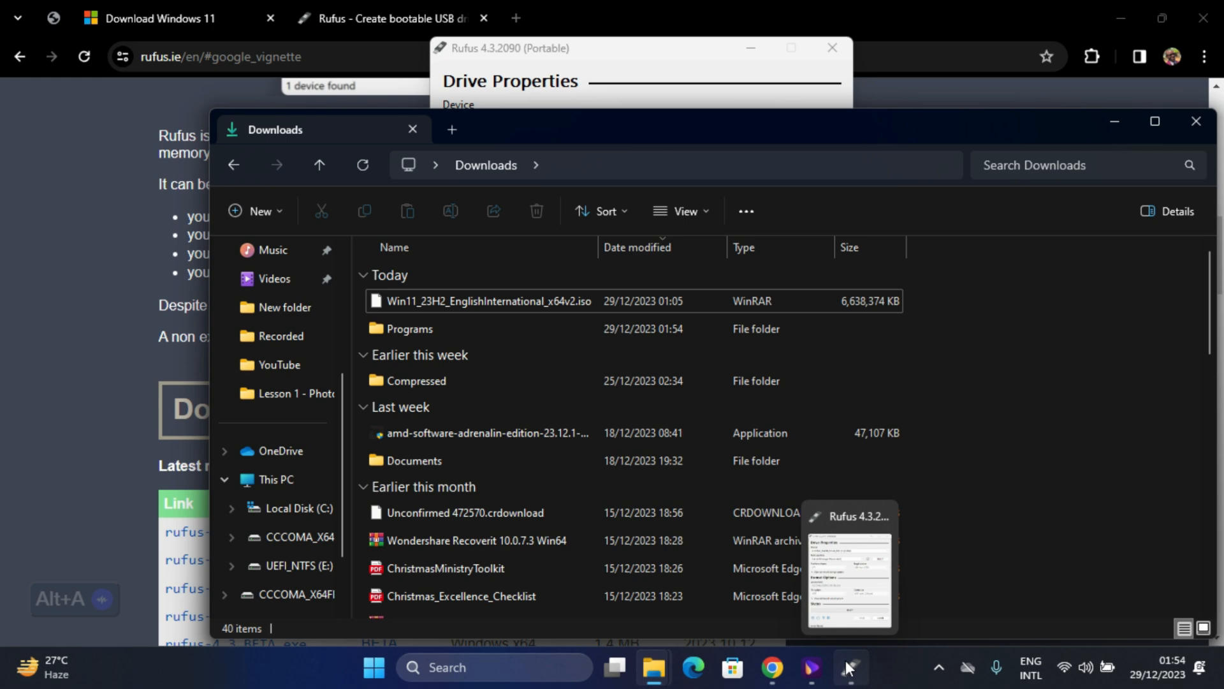
left_click(845, 660)
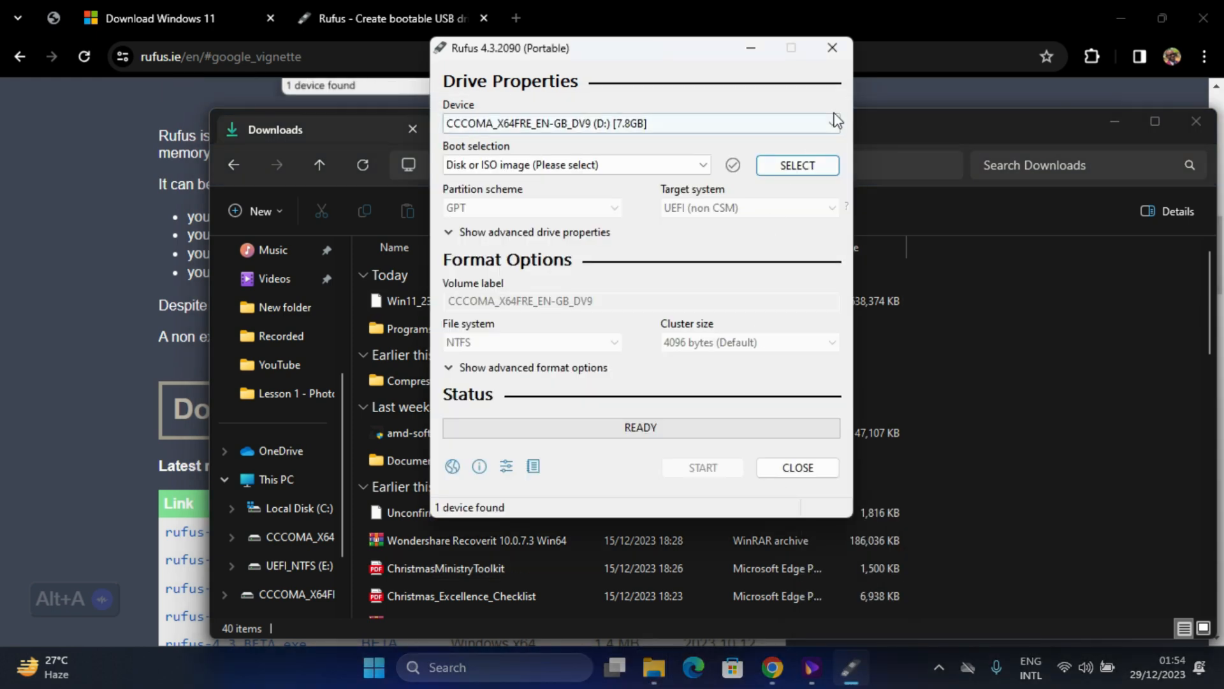
left_click(798, 167)
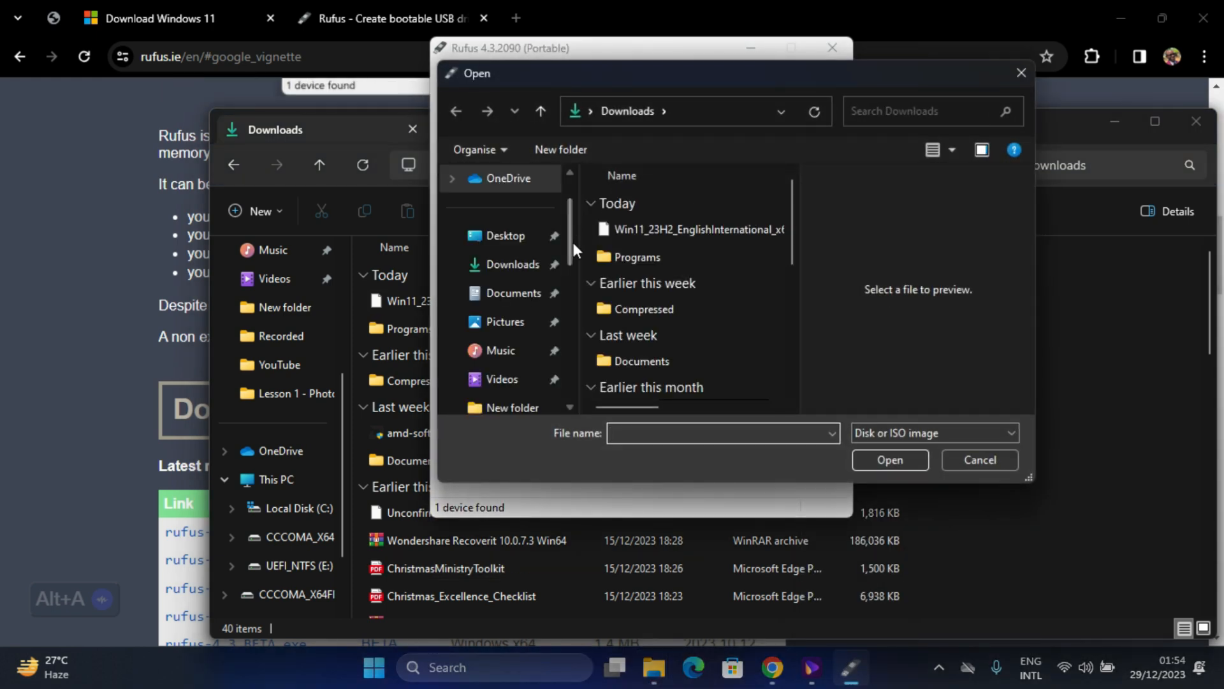
left_click(699, 229)
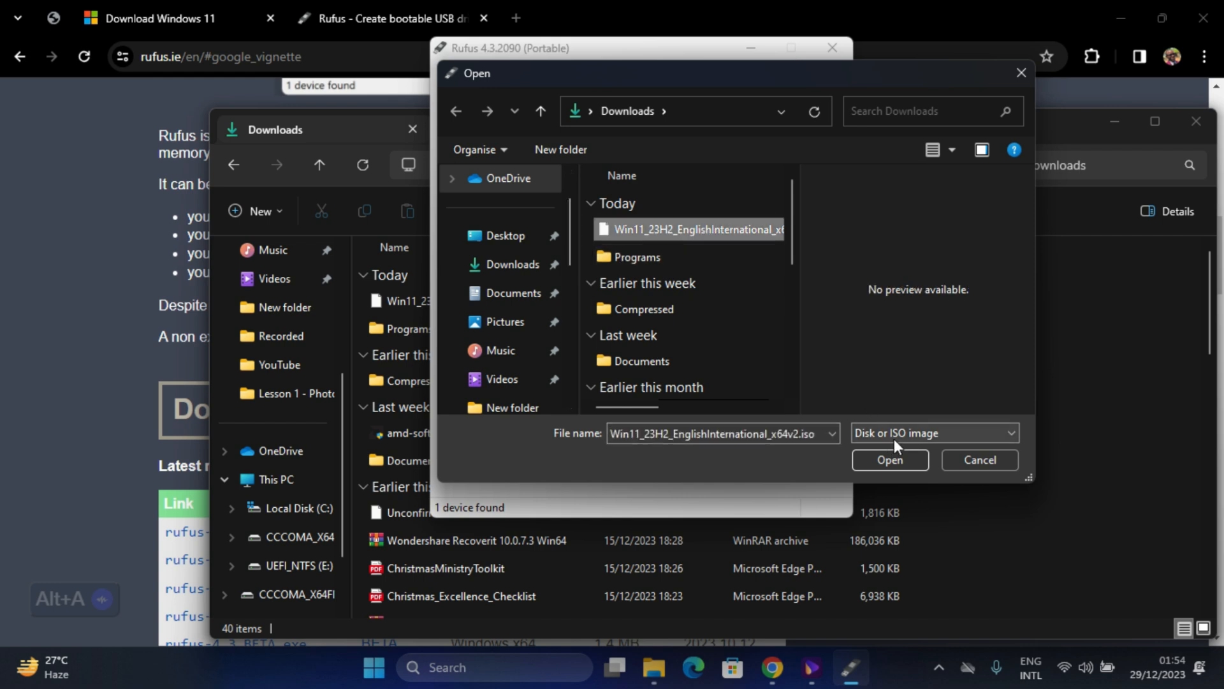
left_click(897, 456)
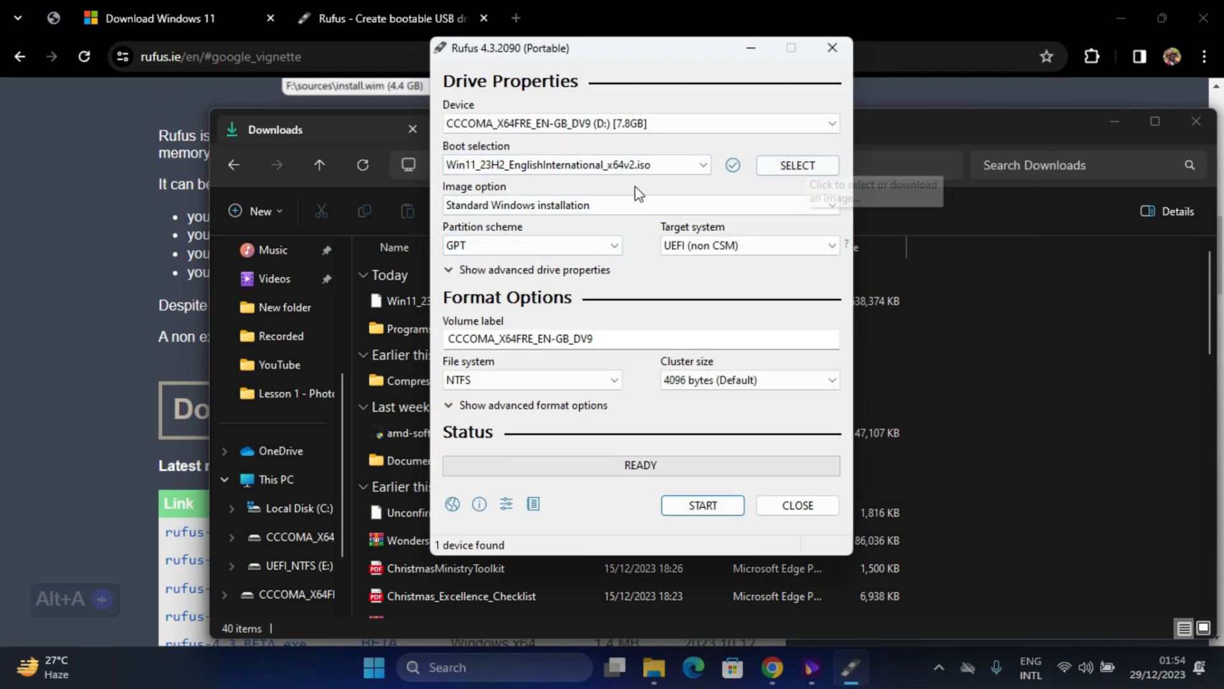
Switch the partition scheme between MBR and GPT to compare the target system each one uses.
left_click(586, 246)
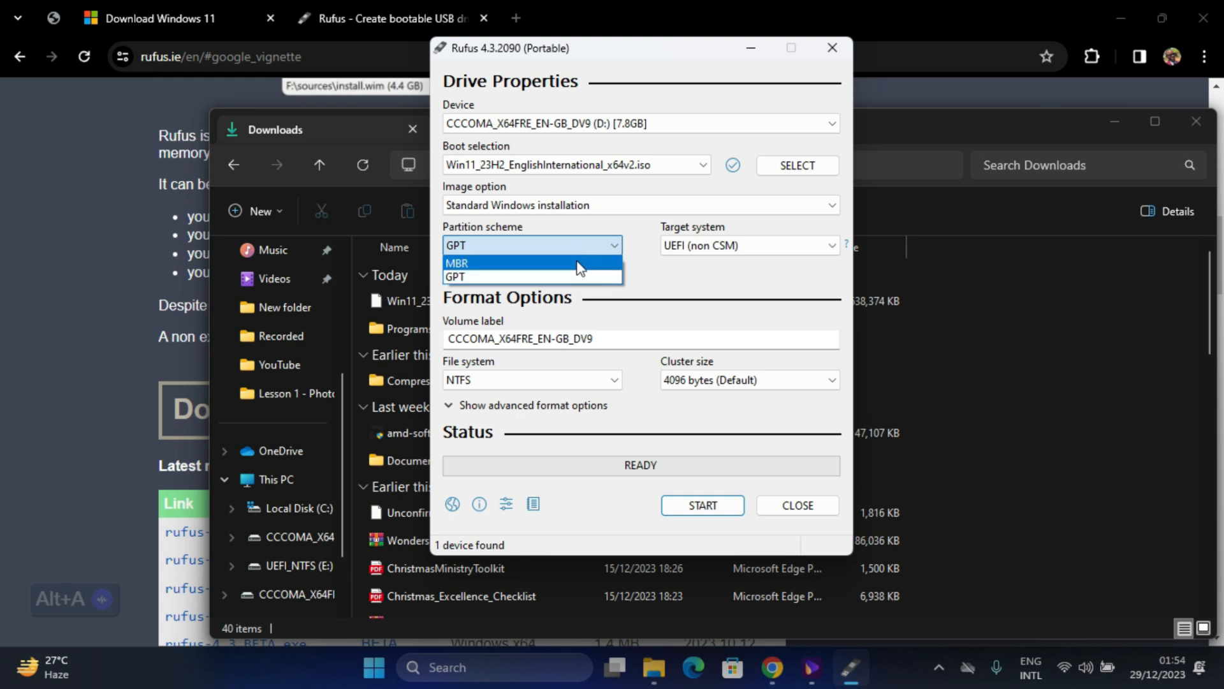
left_click(582, 262)
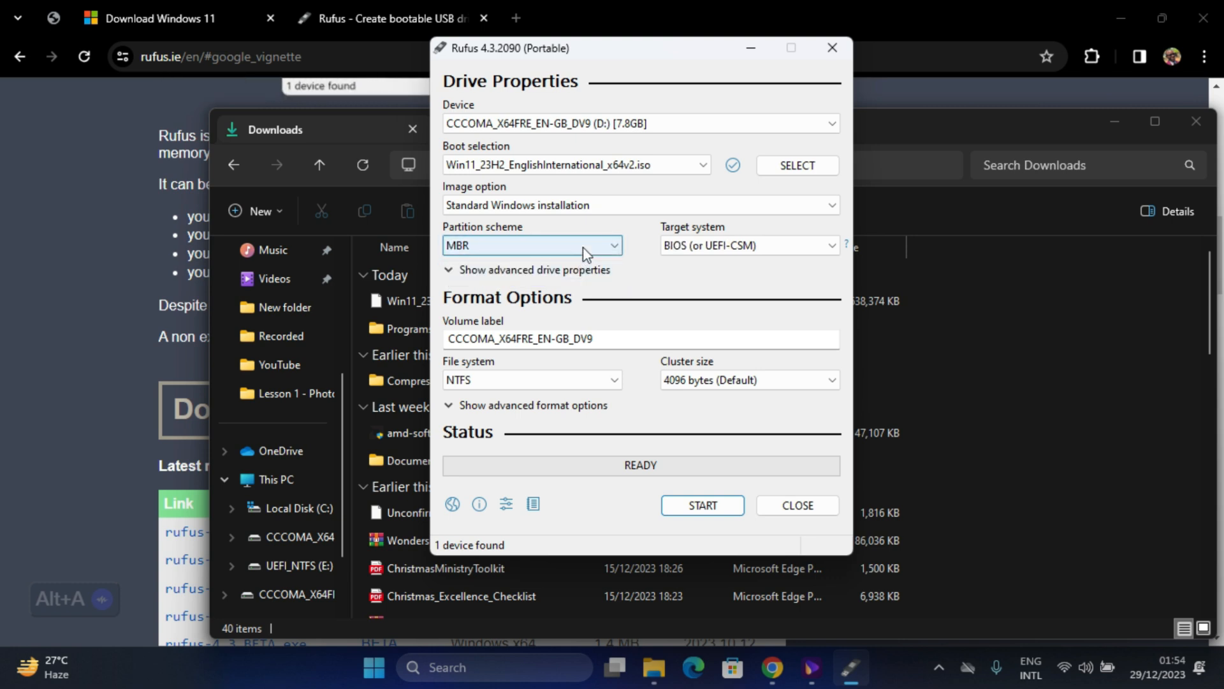
left_click(583, 248)
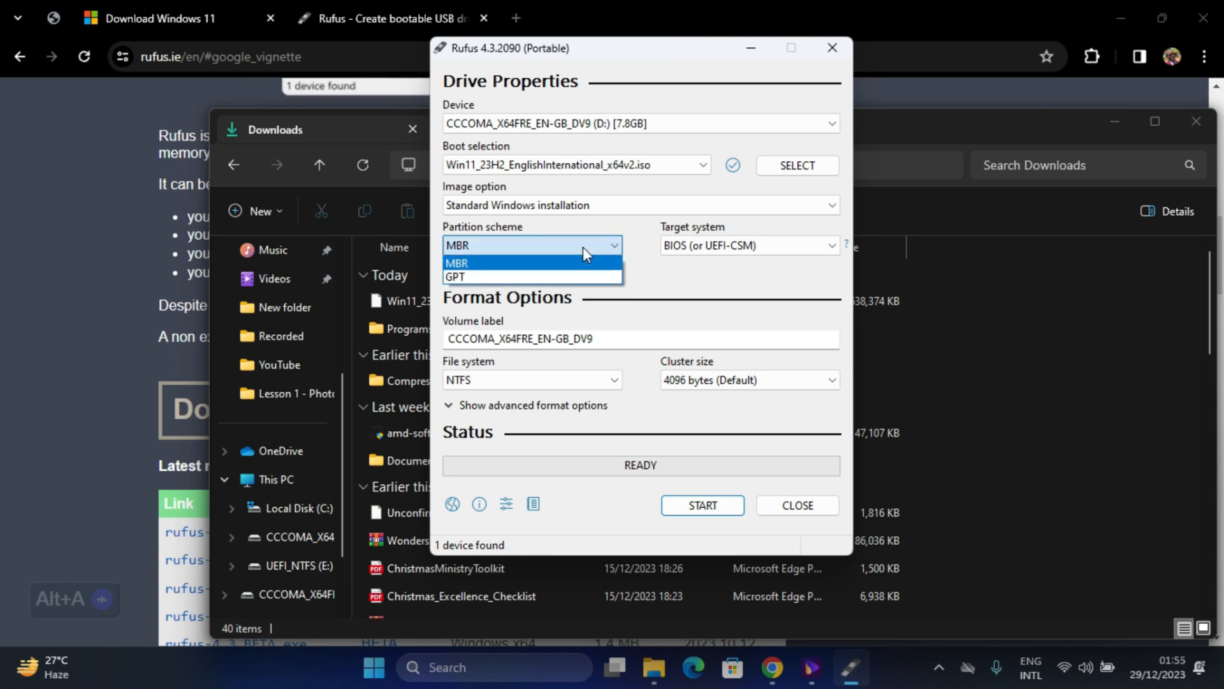
left_click(570, 278)
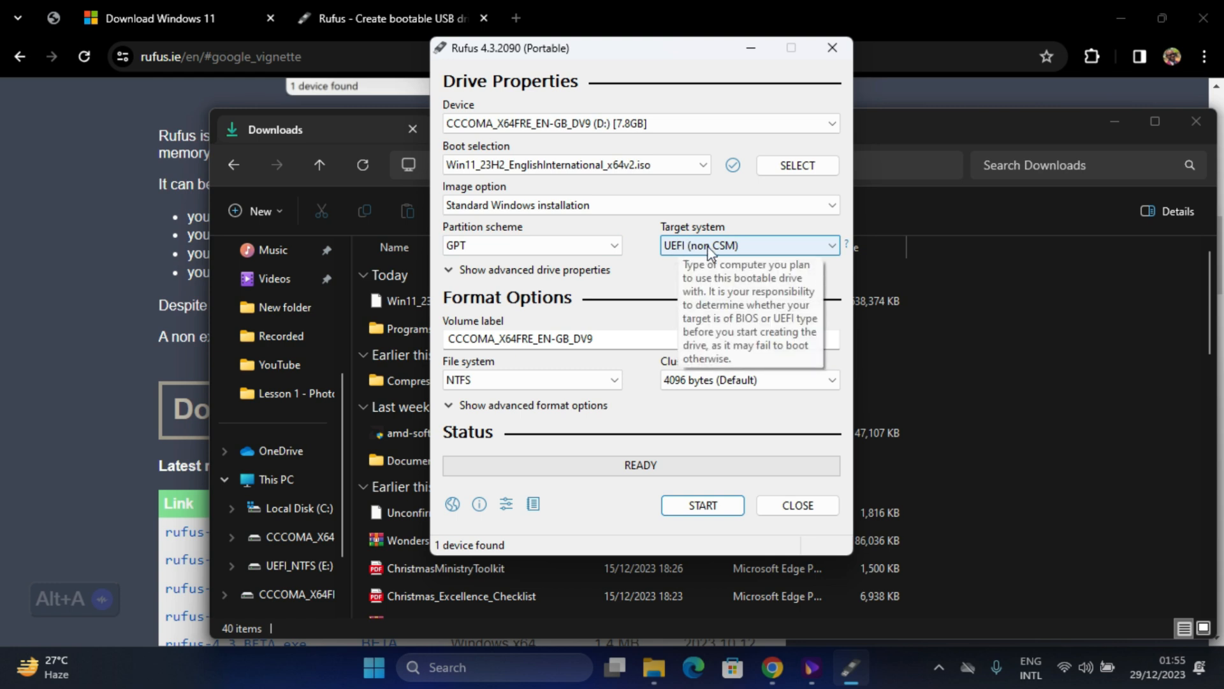
left_click(530, 245)
left_click(520, 274)
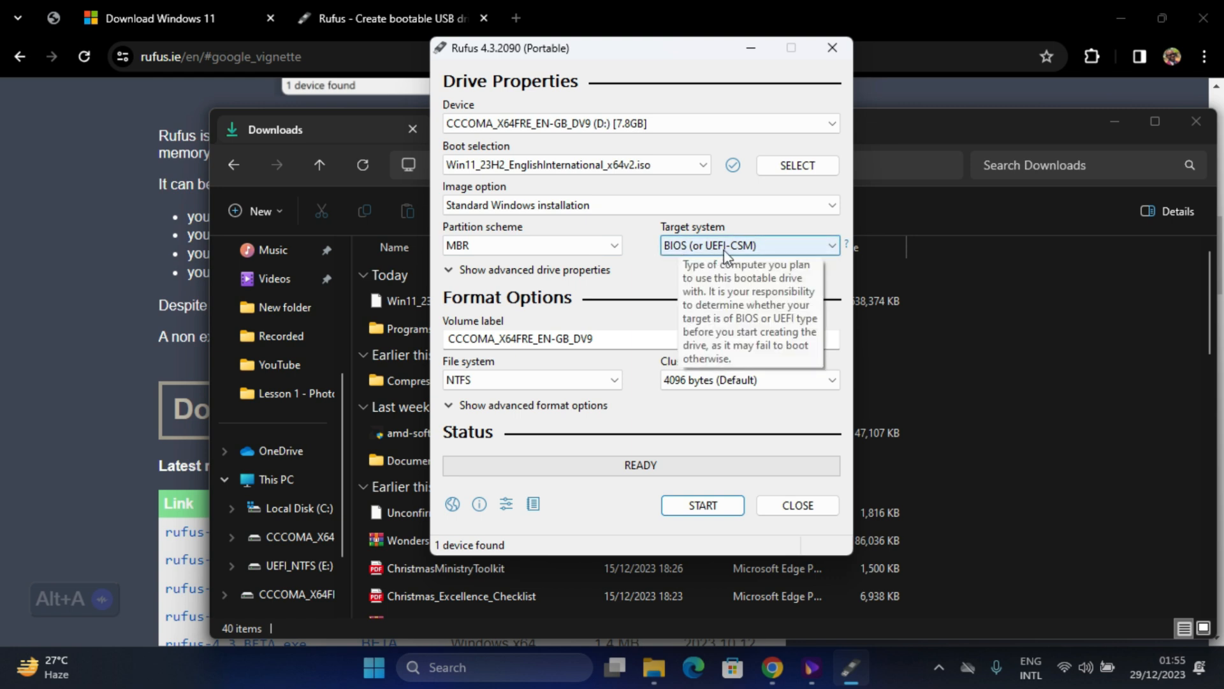
left_click(510, 250)
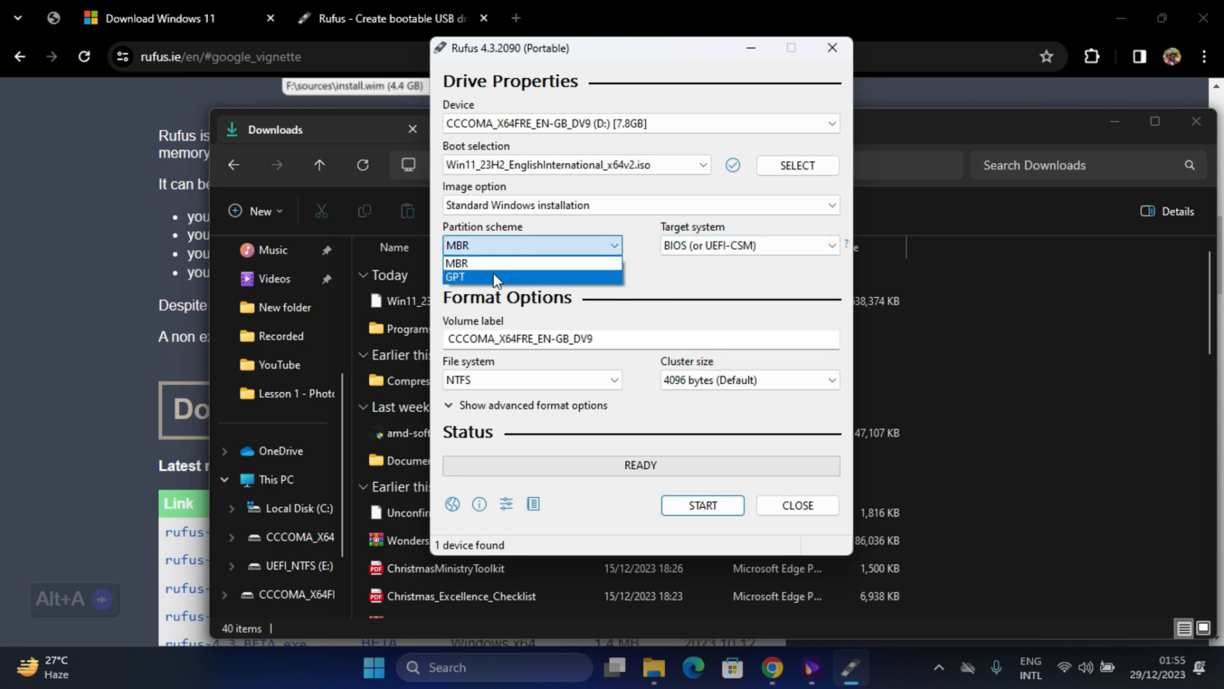
left_click(495, 277)
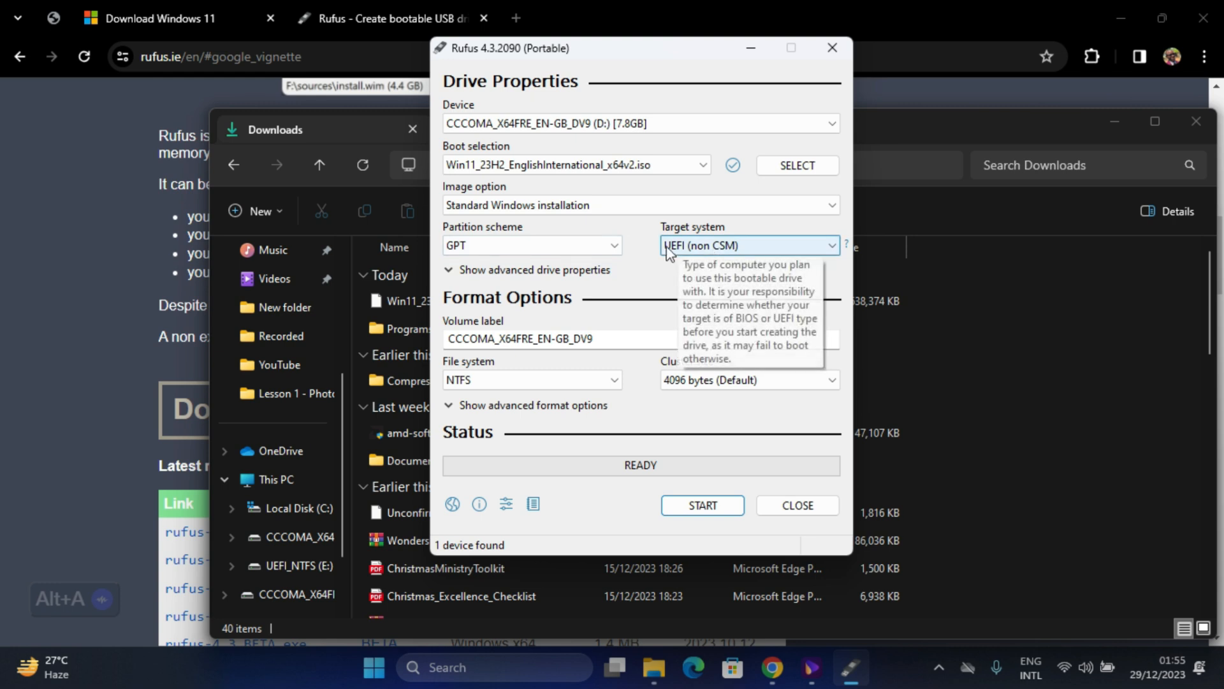
Set the partition scheme to MBR and start creating the bootable drive.
left_click(536, 248)
left_click(498, 264)
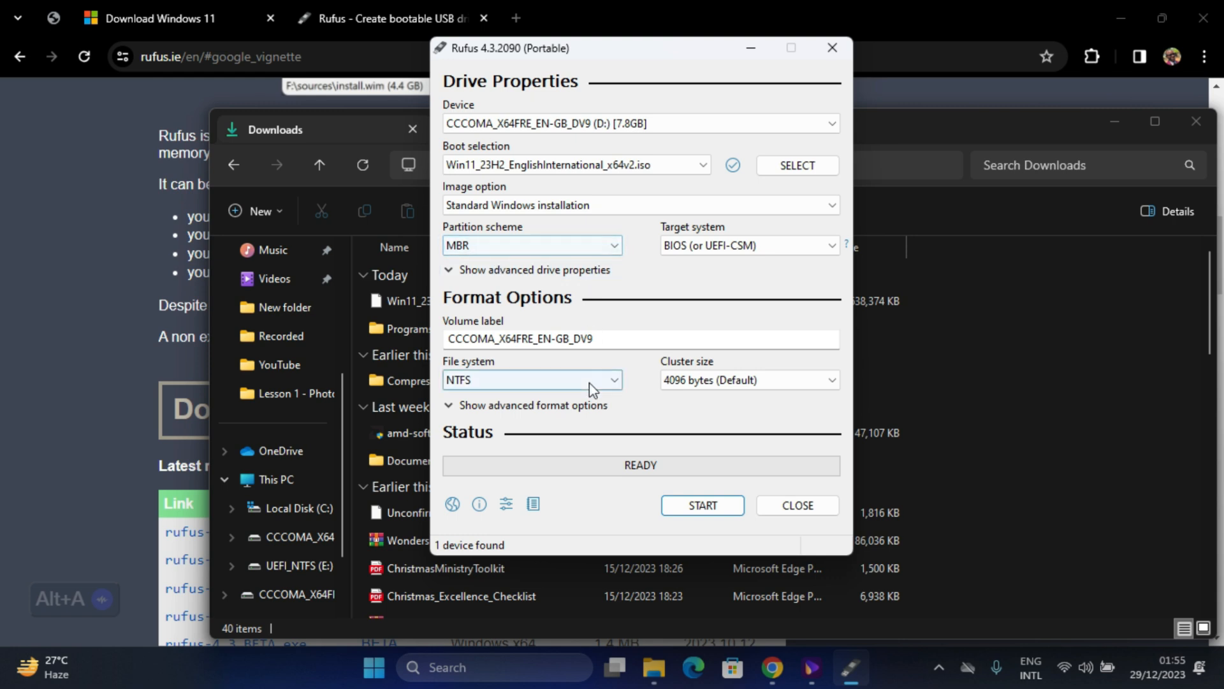
left_click(703, 506)
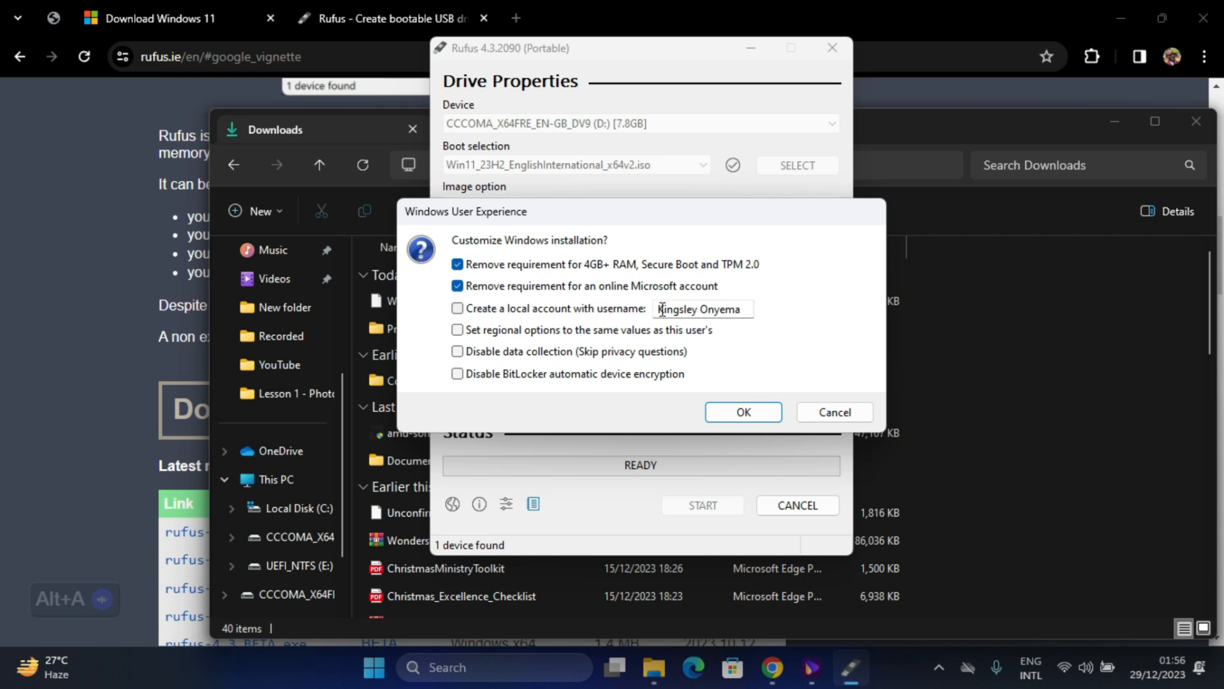
Customize the Windows installation to reuse this user's regional options and disable data collection, and confirm erasing the USB drive.
left_click(458, 331)
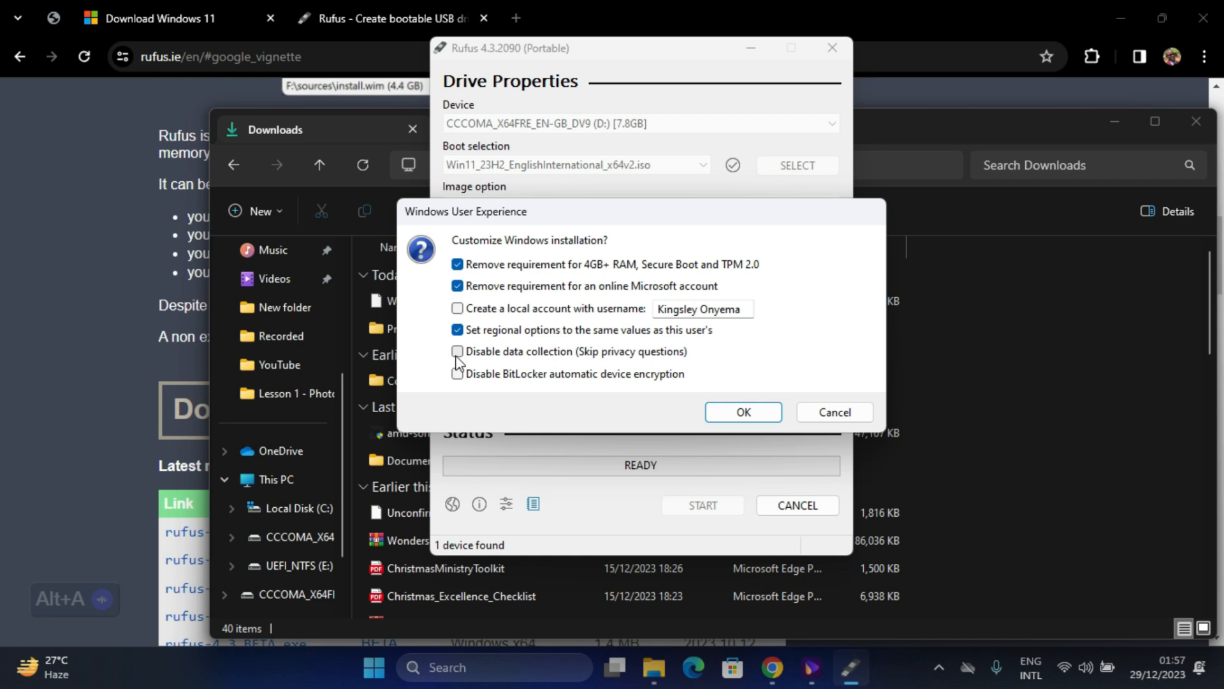
left_click(458, 353)
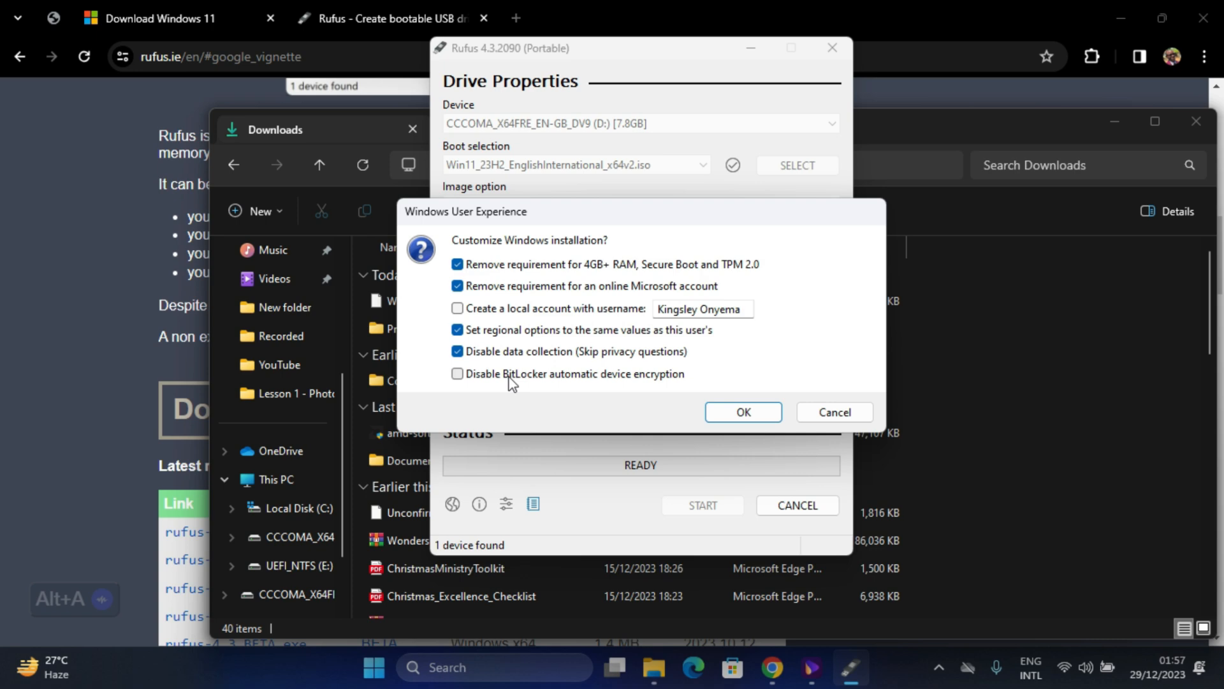
left_click(744, 415)
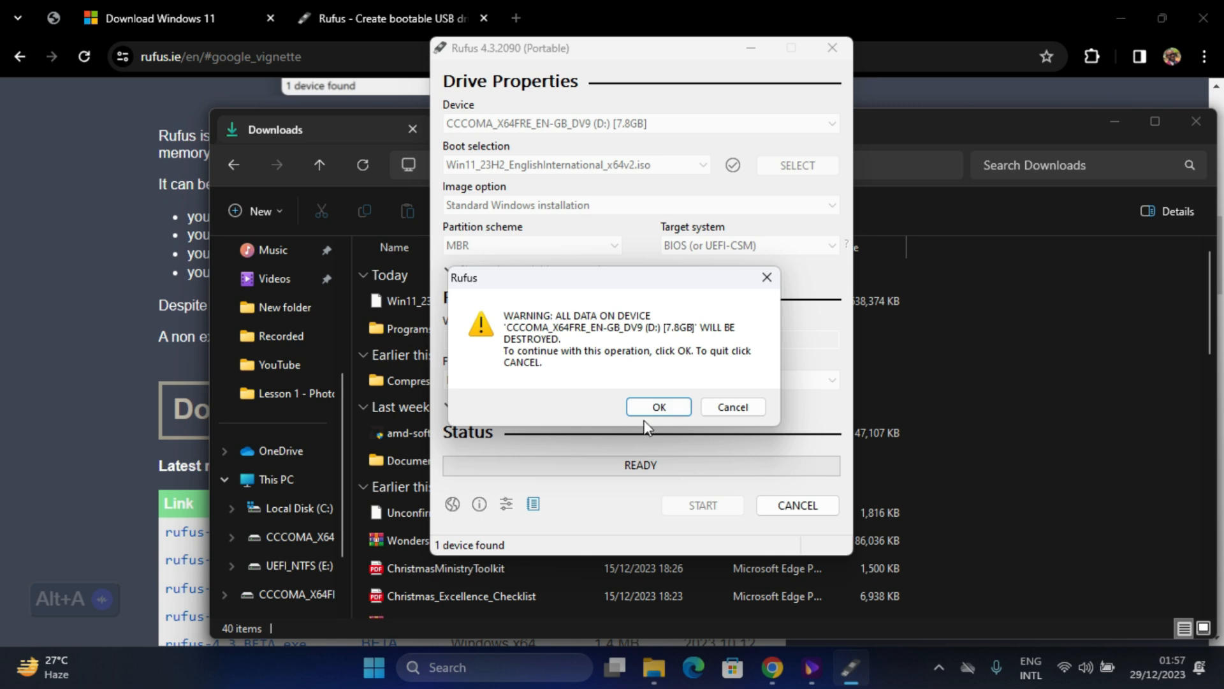
left_click(657, 406)
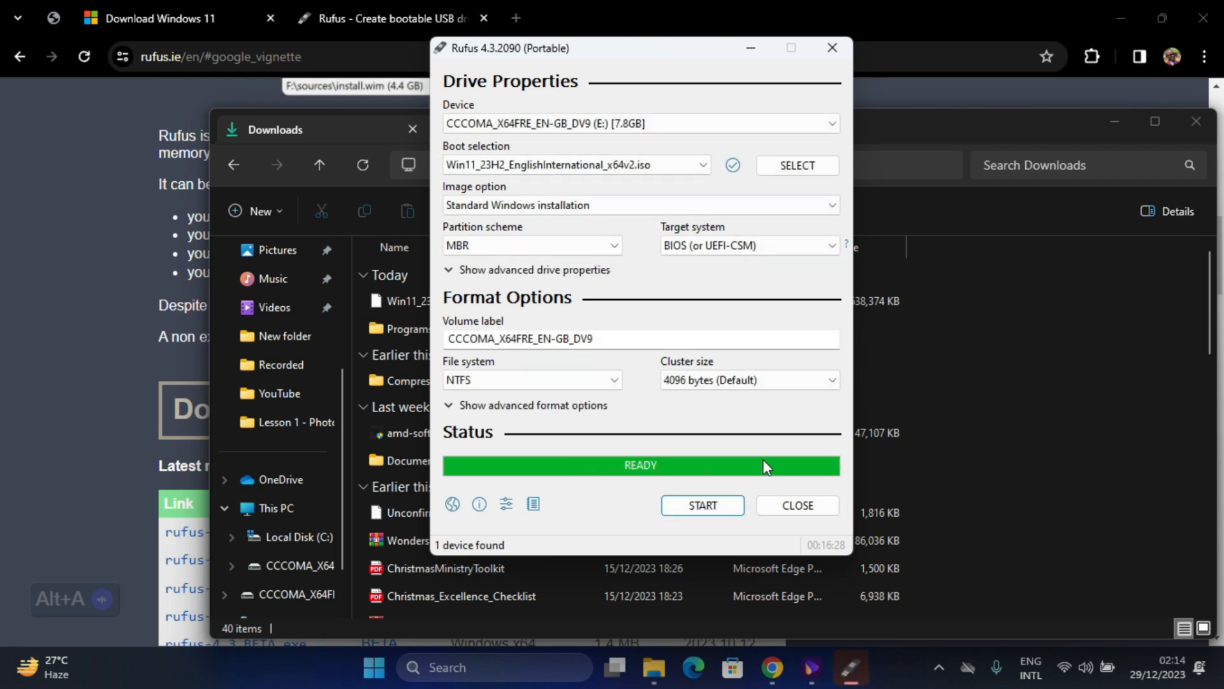
Close Rufus and eject the CCCOMA_X64FRE_EN-GB_DV9 USB drive in File Explorer.
left_click(797, 505)
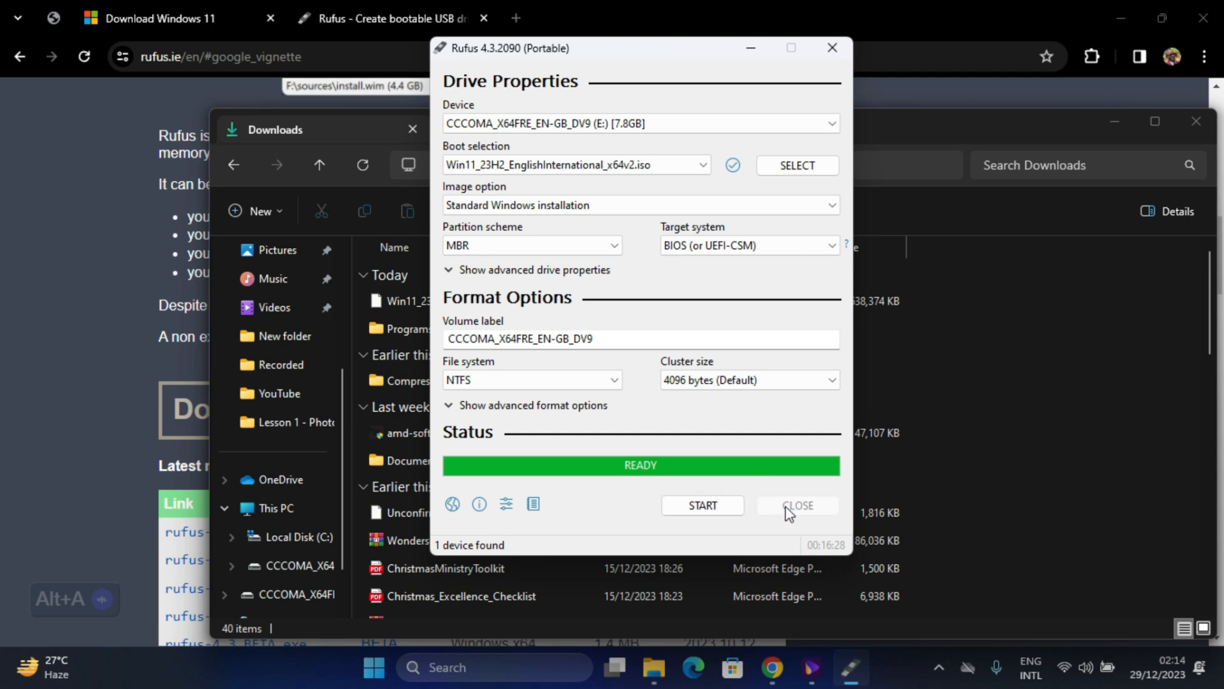
left_click(315, 572)
right_click(315, 572)
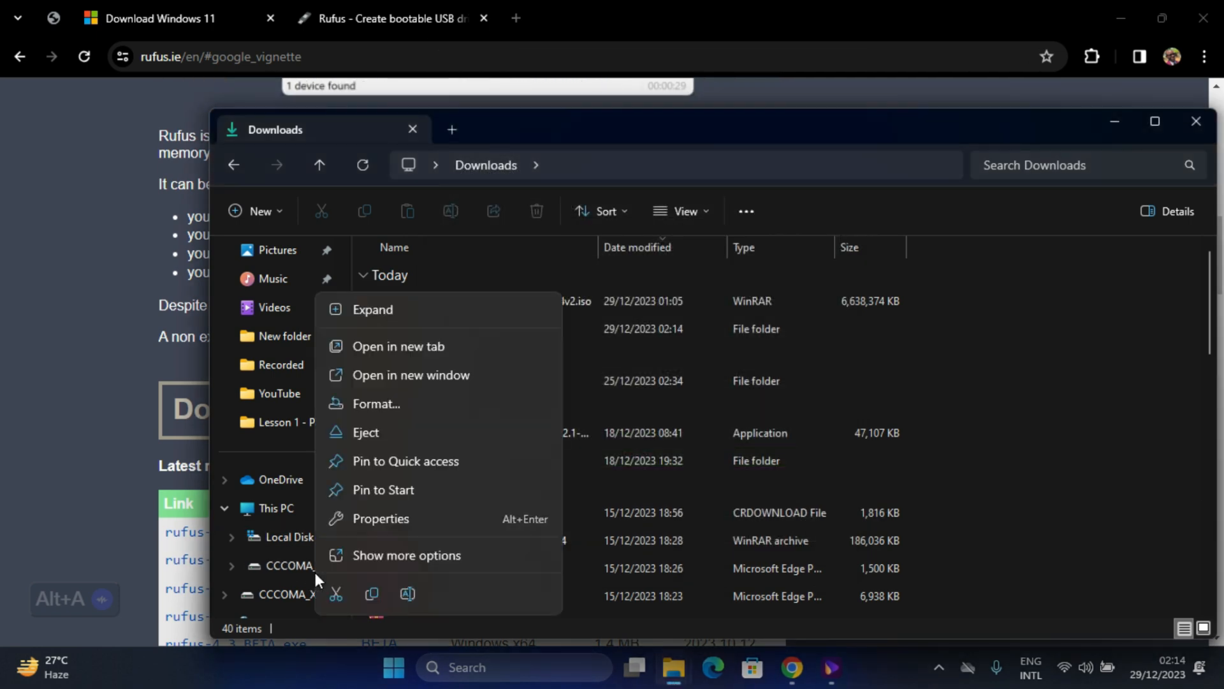
left_click(415, 432)
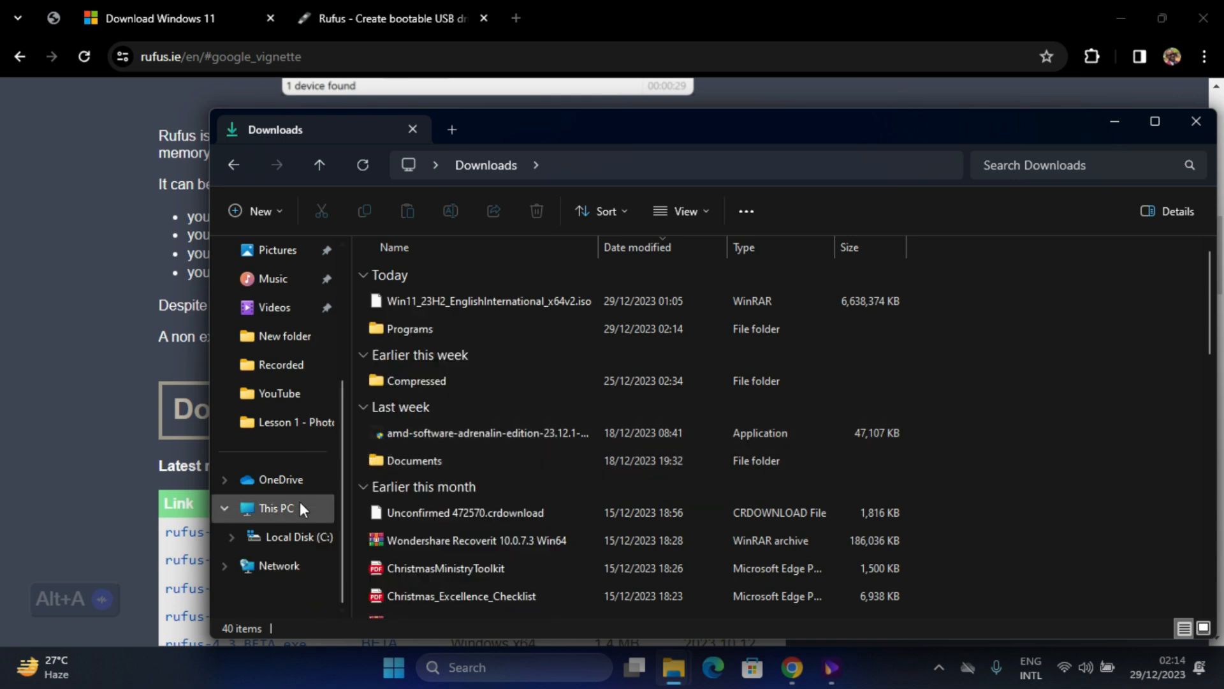